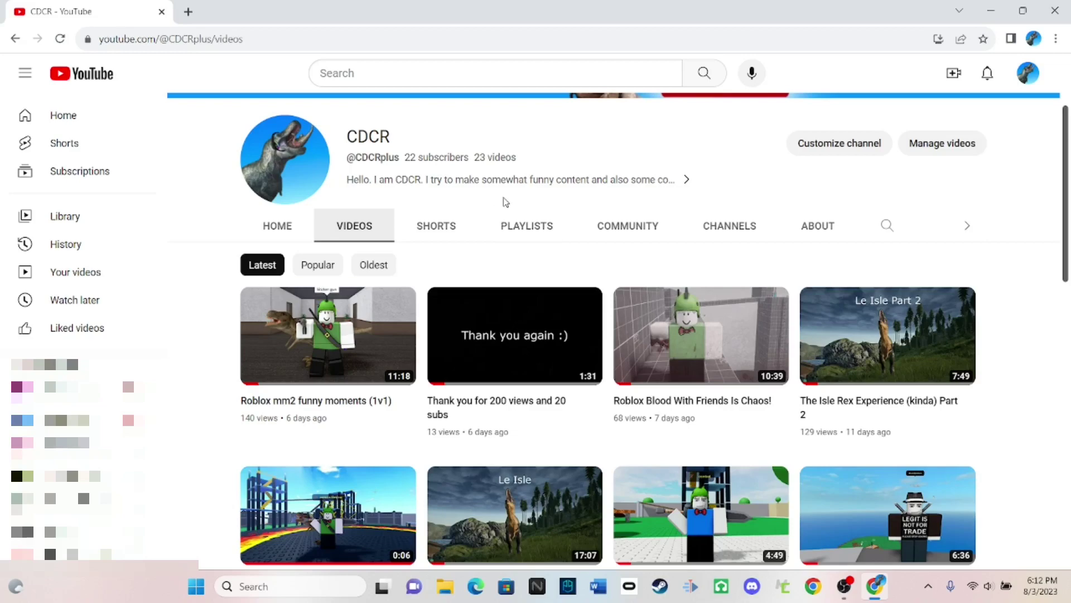
{"action": "scroll", "coordinate": [988, 407], "scroll_direction": "down", "scroll_amount": 3}
{"action": "scroll", "coordinate": [996, 419], "scroll_direction": "down", "scroll_amount": 2}
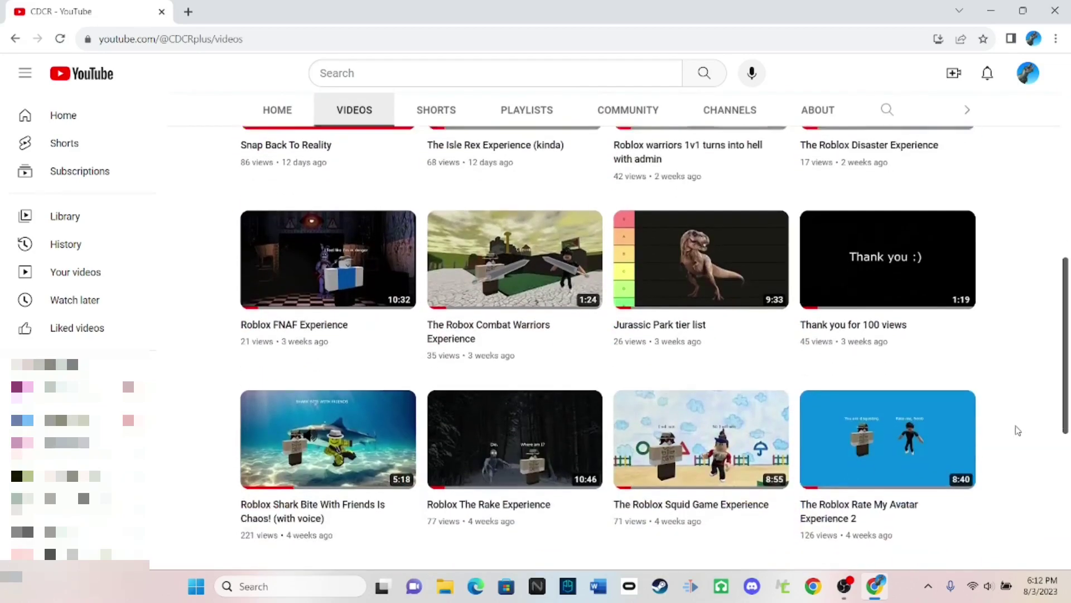
{"action": "scroll", "coordinate": [1015, 434], "scroll_direction": "down", "scroll_amount": 4}
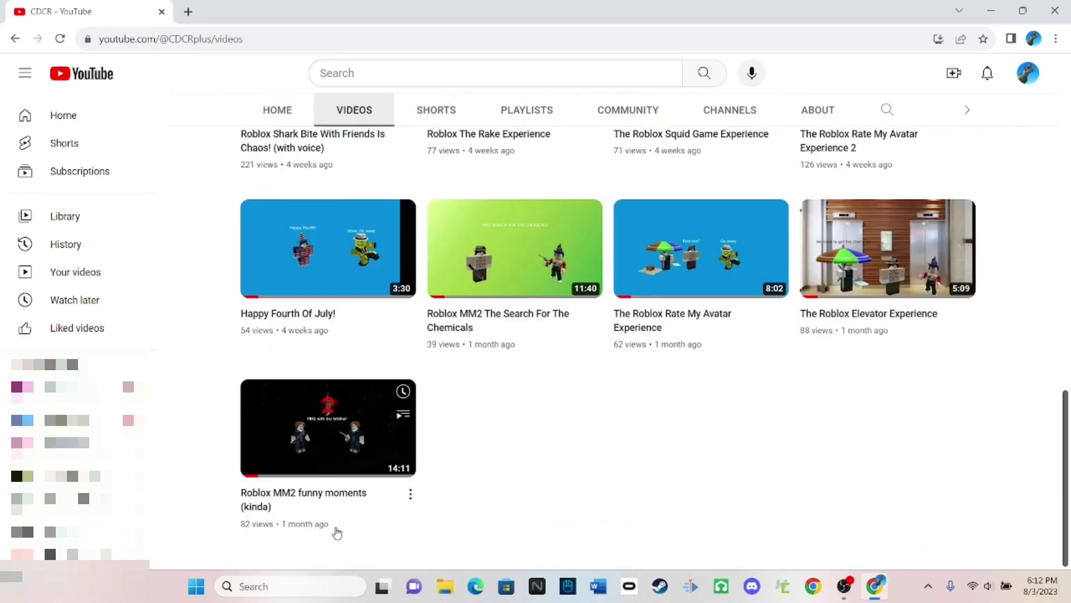
{"action": "left_click_drag", "start_coordinate": [1069, 474], "coordinate": [1069, 128]}
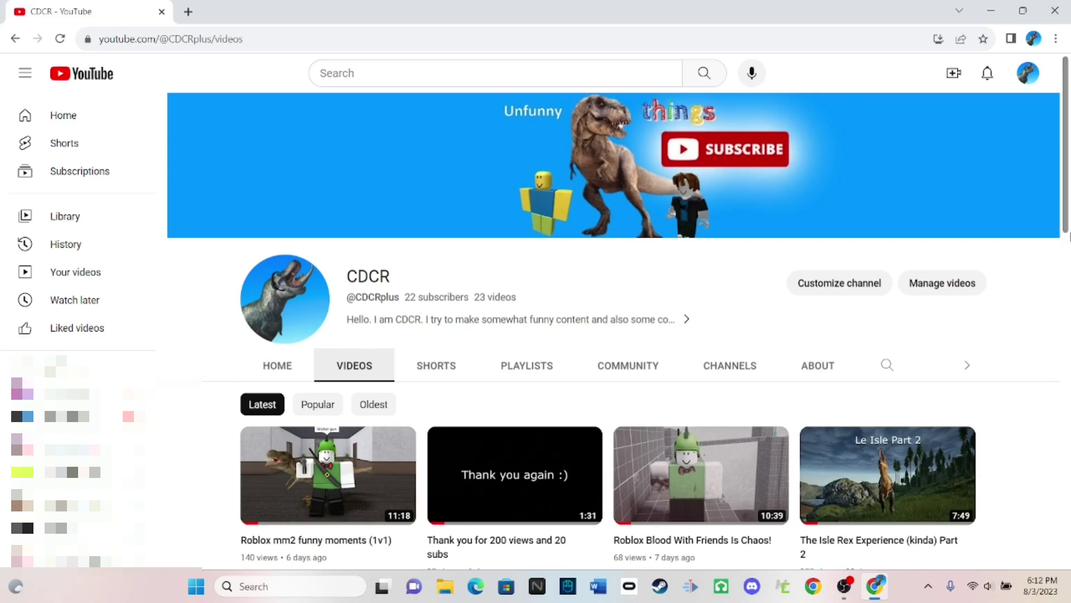
Open TheGamingFuzzBall from CDCR's Collabs and sort its videos by Popular.
{"action": "left_click", "coordinate": [279, 370]}
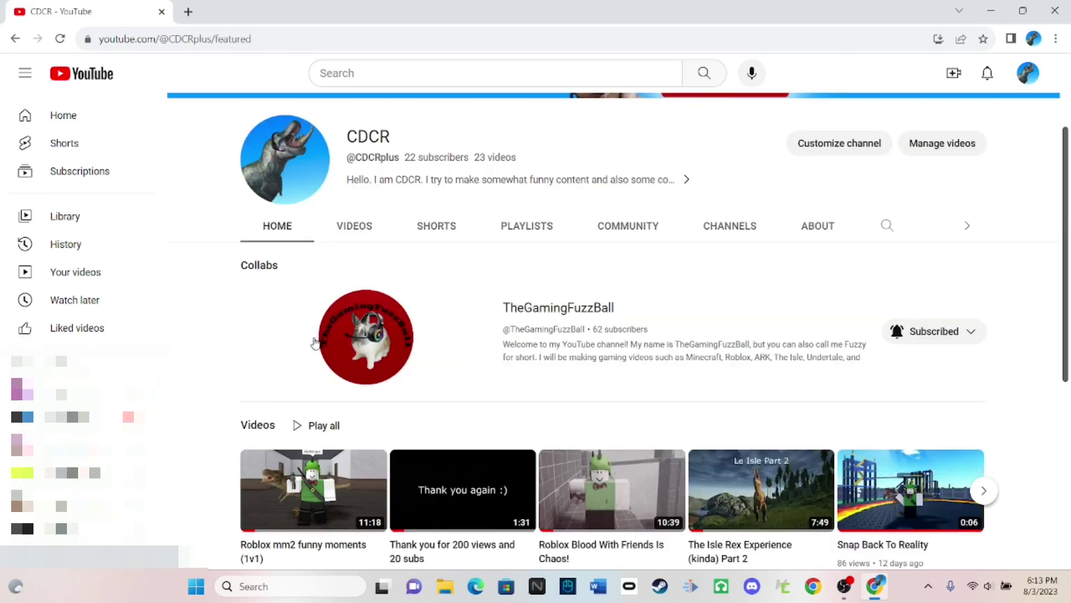
{"action": "left_click", "coordinate": [350, 348]}
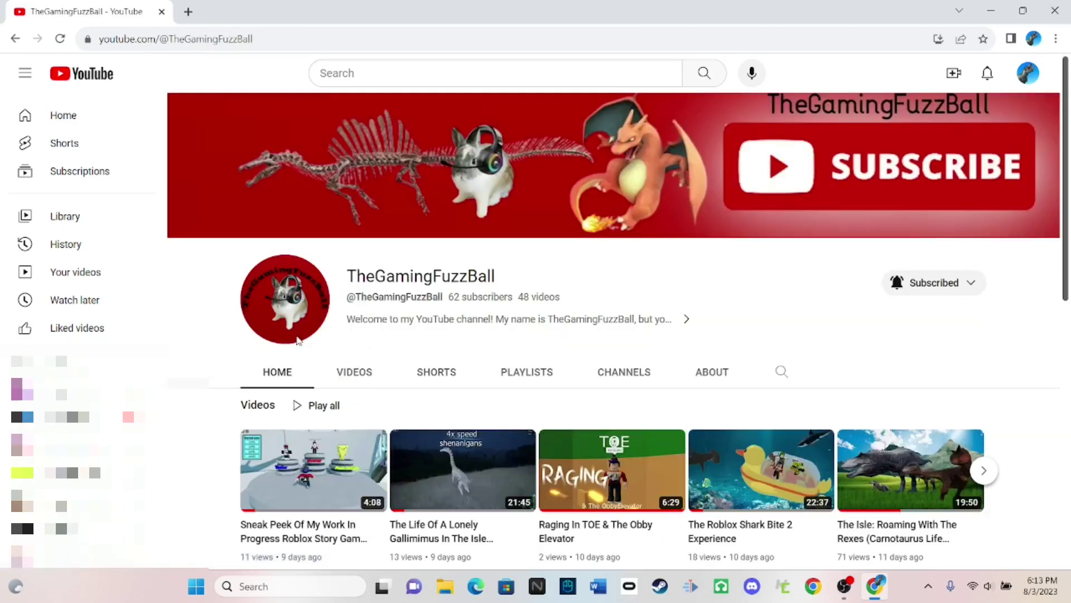
{"action": "left_click", "coordinate": [354, 372]}
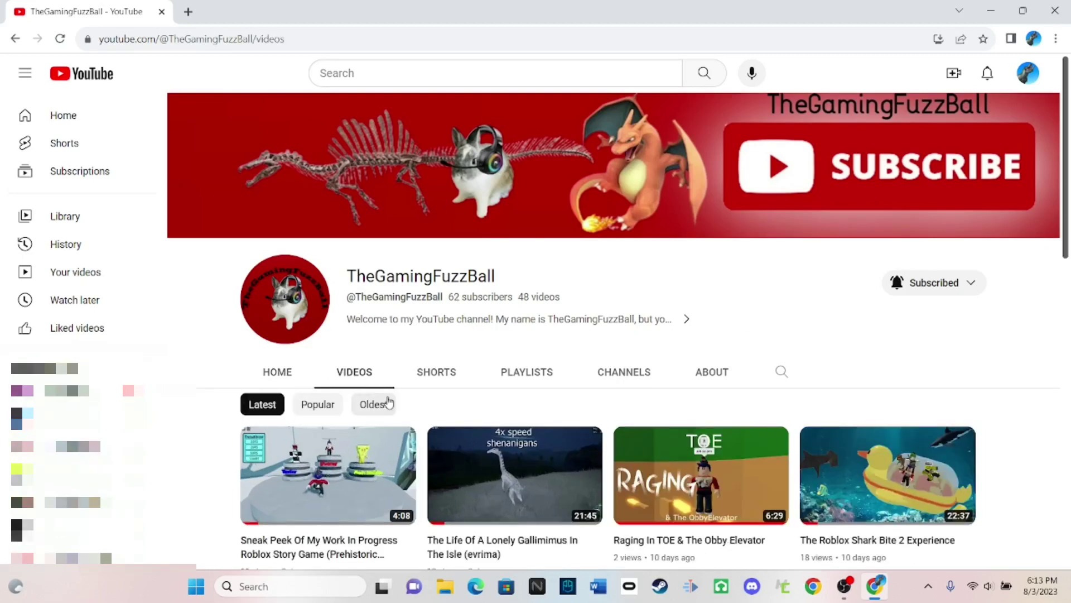
{"action": "left_click", "coordinate": [318, 406]}
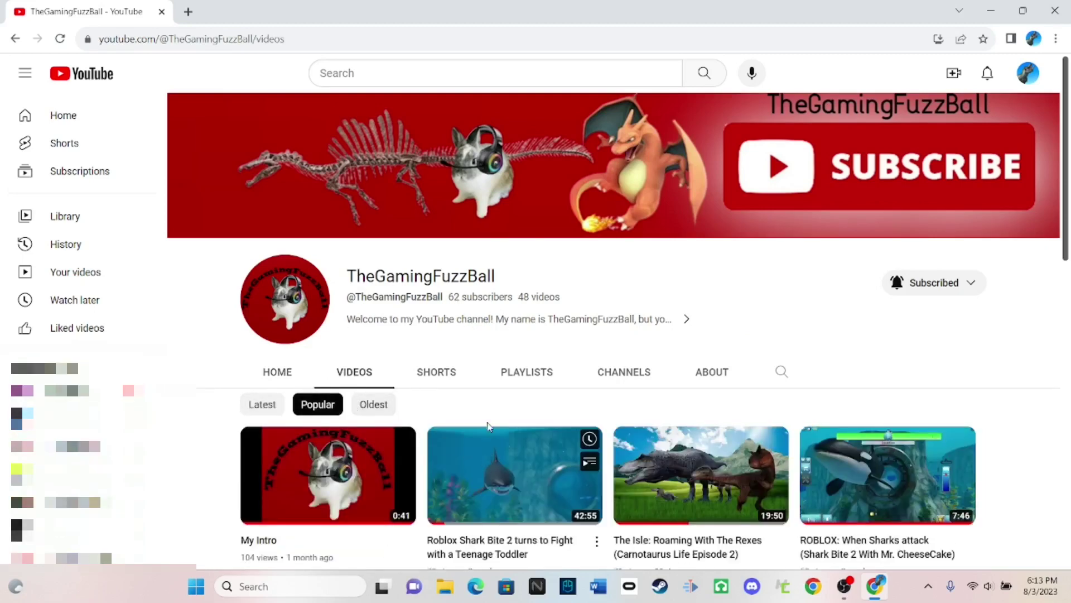
Sort TheGamingFuzzBall's Shorts by Popular, then go back to CDCR's home page.
{"action": "left_click", "coordinate": [436, 372]}
{"action": "scroll", "coordinate": [966, 406], "scroll_direction": "down", "scroll_amount": 1}
{"action": "scroll", "coordinate": [966, 406], "scroll_direction": "down", "scroll_amount": 1}
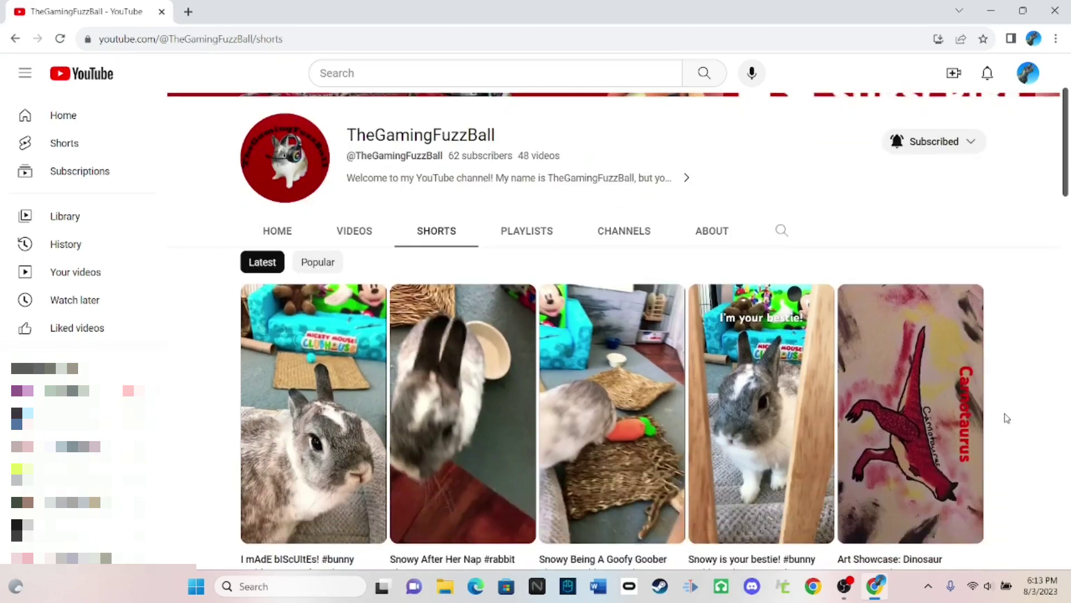
{"action": "scroll", "coordinate": [1005, 419], "scroll_direction": "down", "scroll_amount": 2}
{"action": "scroll", "coordinate": [1005, 419], "scroll_direction": "down", "scroll_amount": 2}
{"action": "scroll", "coordinate": [1005, 418], "scroll_direction": "up", "scroll_amount": 5}
{"action": "scroll", "coordinate": [1005, 419], "scroll_direction": "up", "scroll_amount": 2}
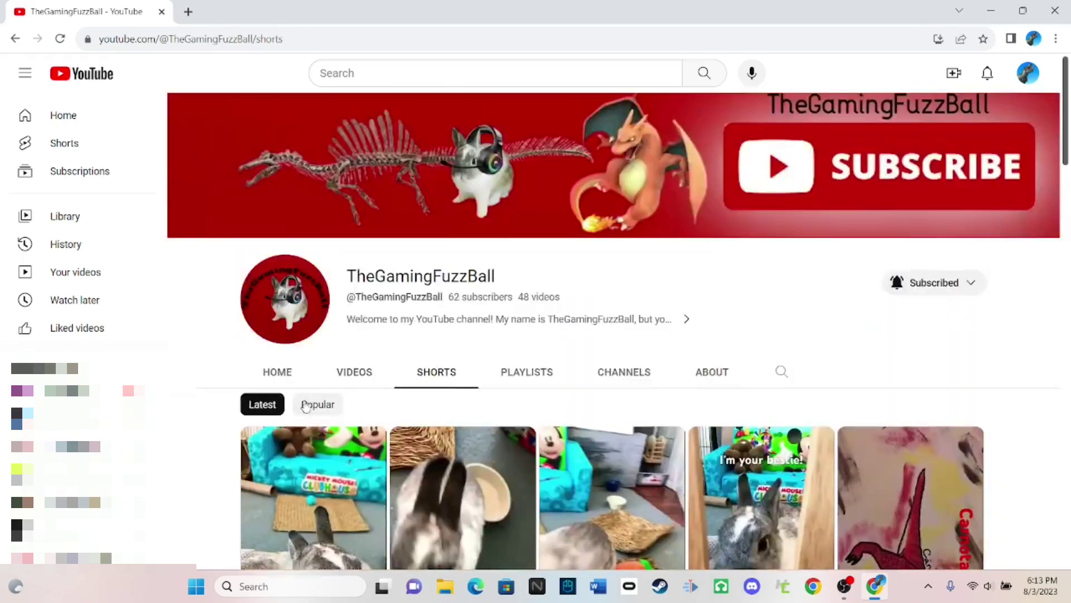
{"action": "left_click", "coordinate": [317, 404]}
{"action": "scroll", "coordinate": [1005, 412], "scroll_direction": "down", "scroll_amount": 3}
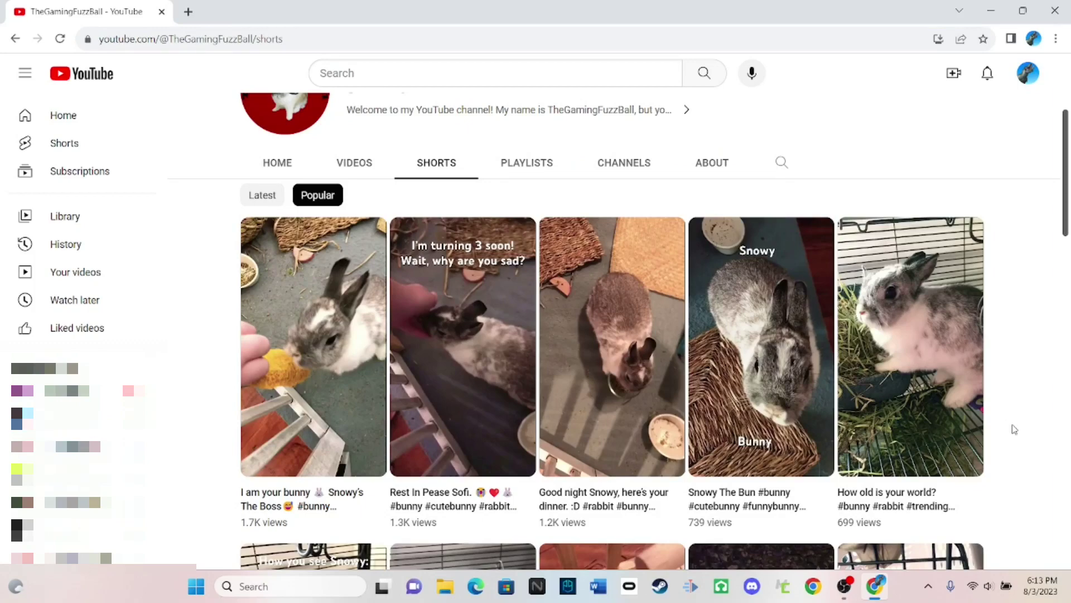
{"action": "scroll", "coordinate": [1007, 357], "scroll_direction": "up", "scroll_amount": 3}
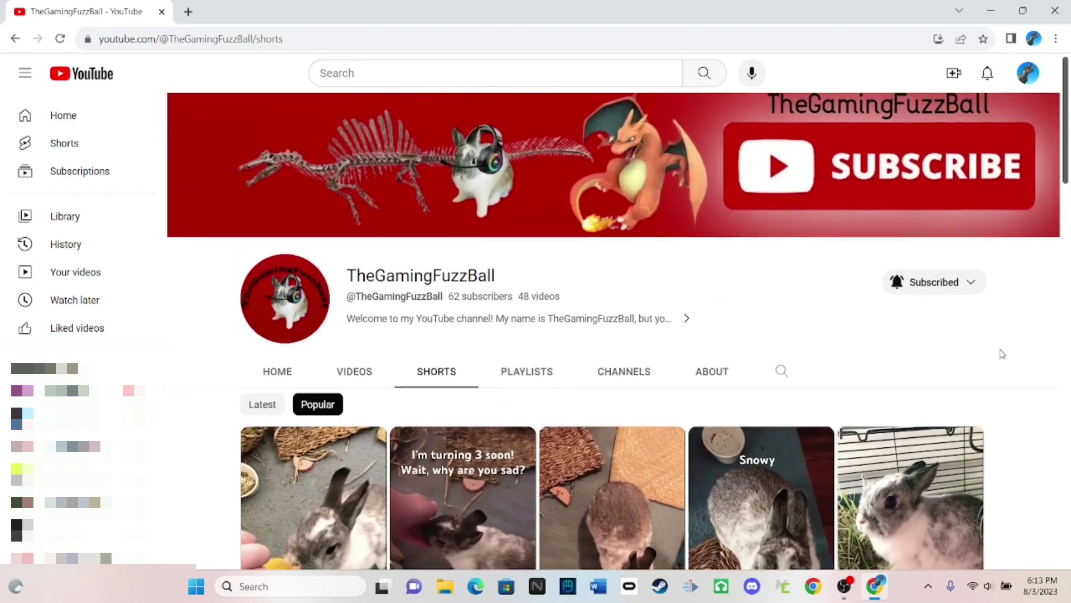
{"action": "left_click", "coordinate": [353, 371]}
{"action": "key", "text": "alt+Left"}
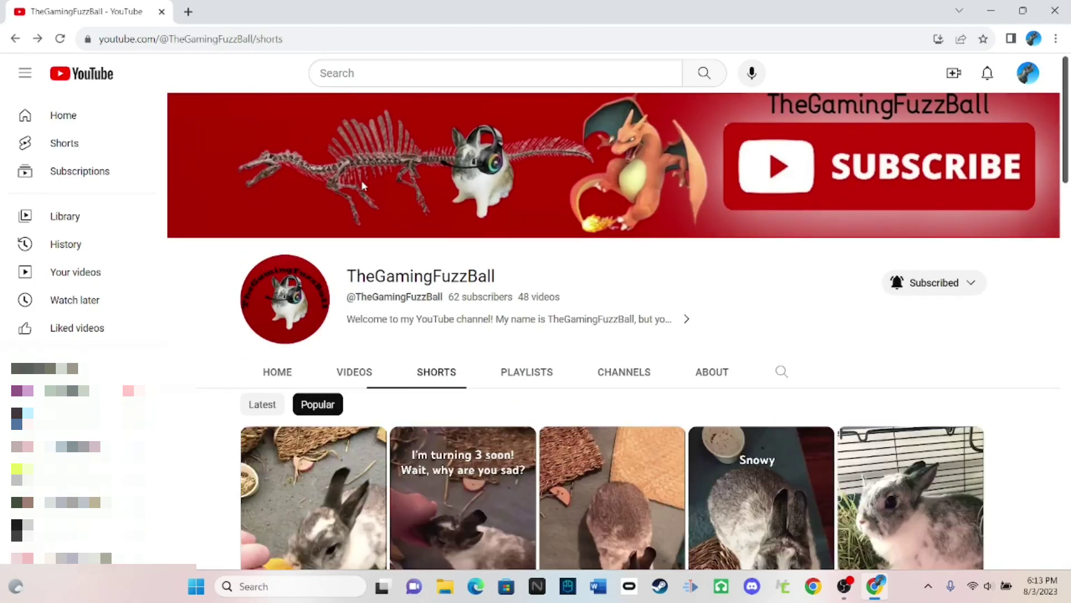
{"action": "key", "text": "alt+Left"}
{"action": "key", "text": "alt+Left"}
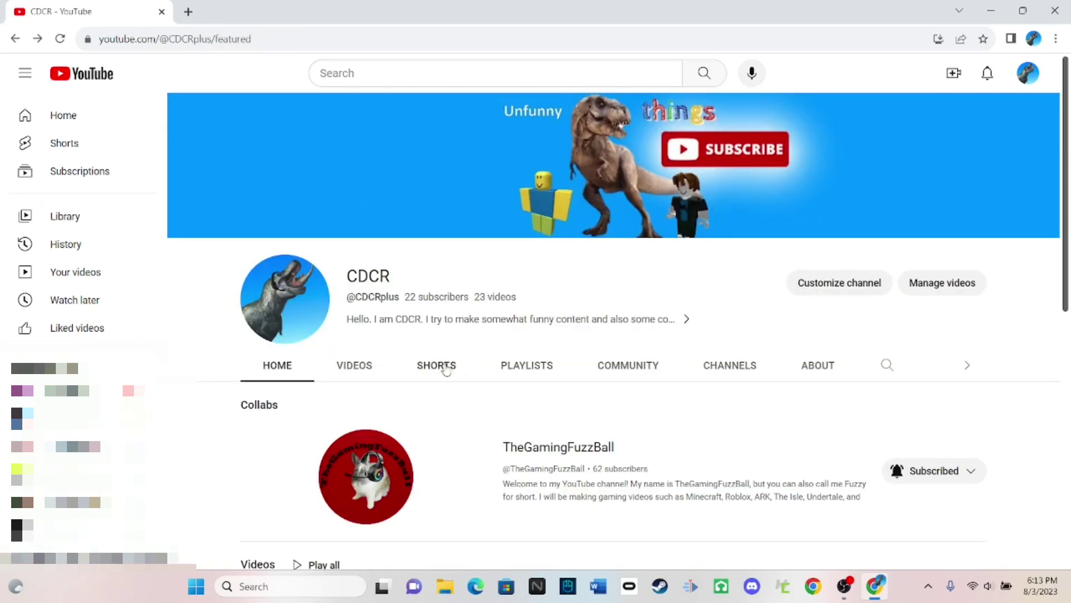
Glance at CDCR's Shorts, then return to its Videos showing the latest uploads.
{"action": "left_click", "coordinate": [378, 371]}
{"action": "left_click", "coordinate": [437, 371]}
{"action": "scroll", "coordinate": [410, 319], "scroll_direction": "down", "scroll_amount": 2}
{"action": "scroll", "coordinate": [410, 318], "scroll_direction": "up", "scroll_amount": 2}
{"action": "left_click", "coordinate": [347, 295]}
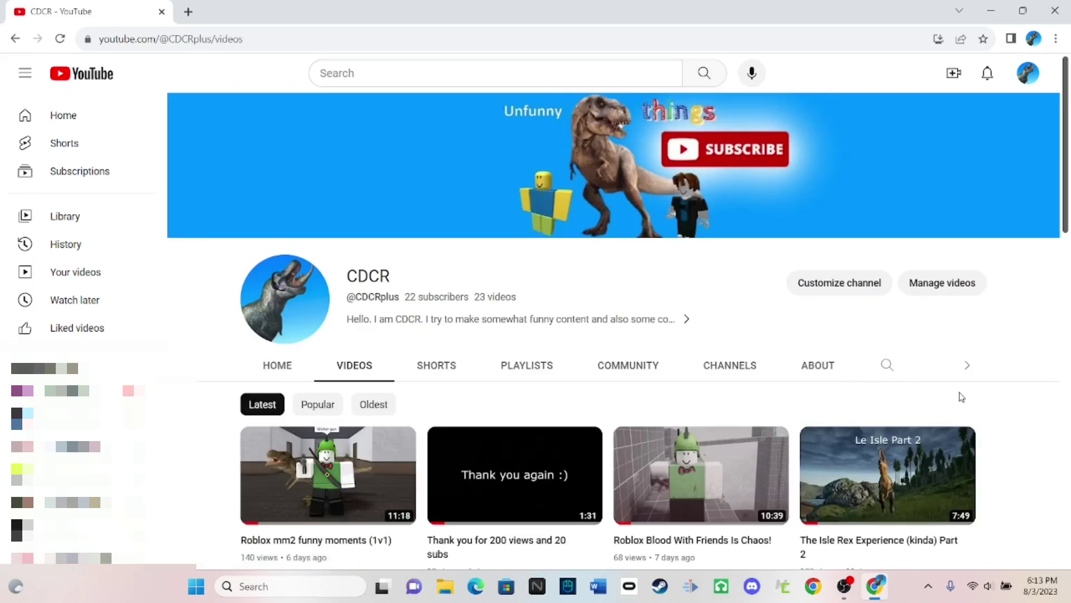
{"action": "scroll", "coordinate": [1009, 395], "scroll_direction": "down", "scroll_amount": 2}
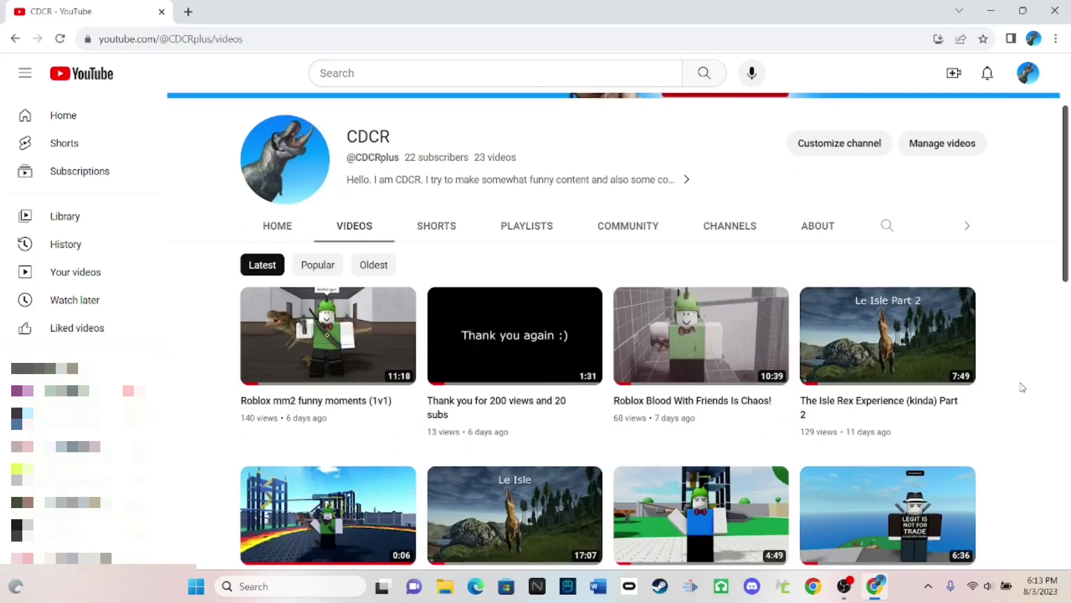